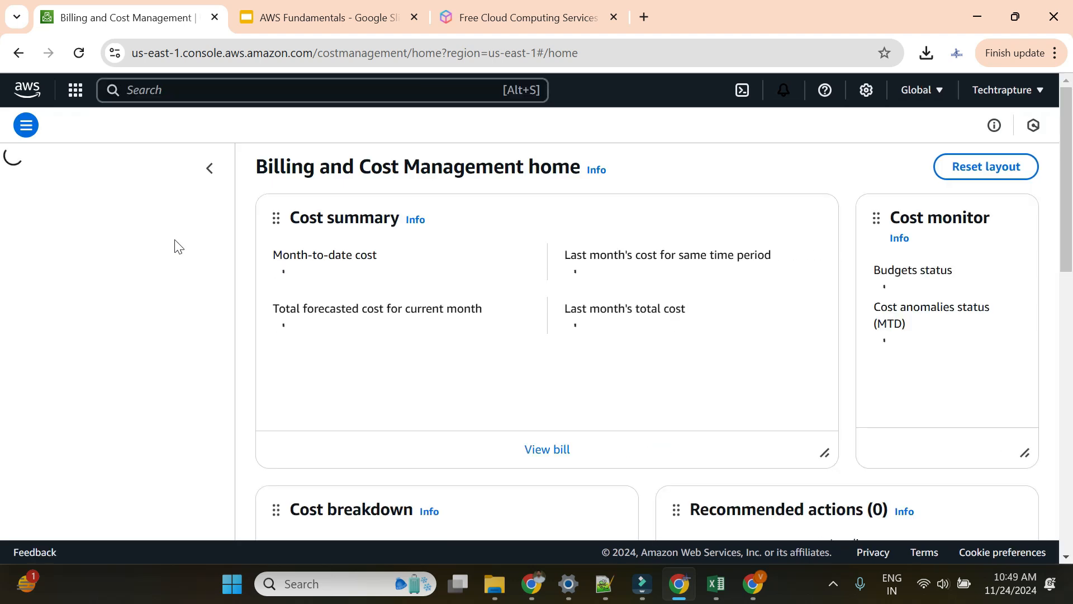
Step: Search the console for 'billing' and let the home page show $0.66 month-to-date and $0.67 forecast
scroll(170, 237, "down", 4)
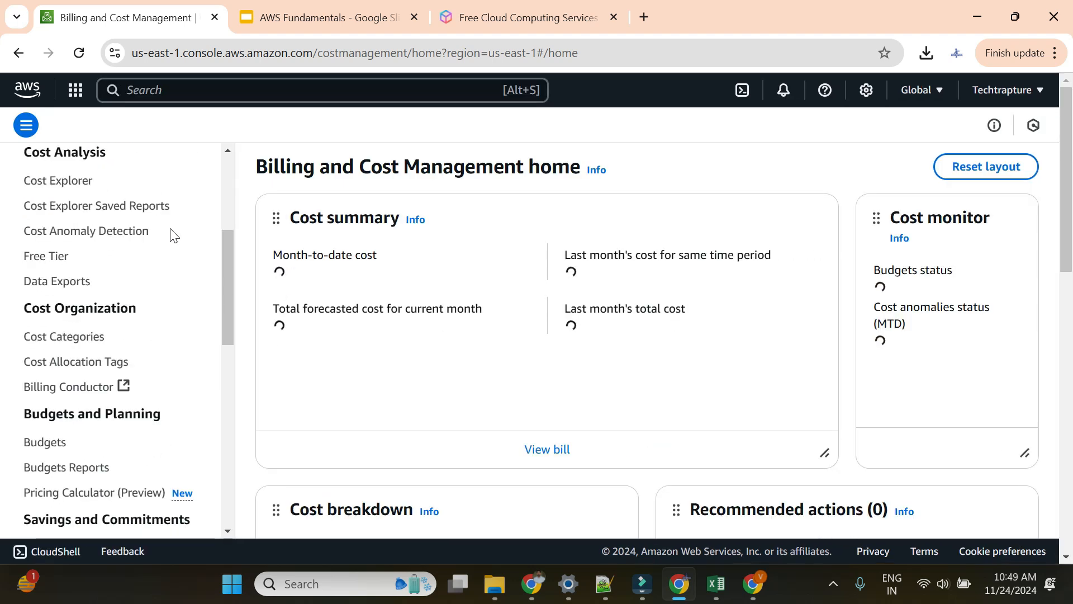
scroll(88, 285, "down", 3)
left_click(47, 282)
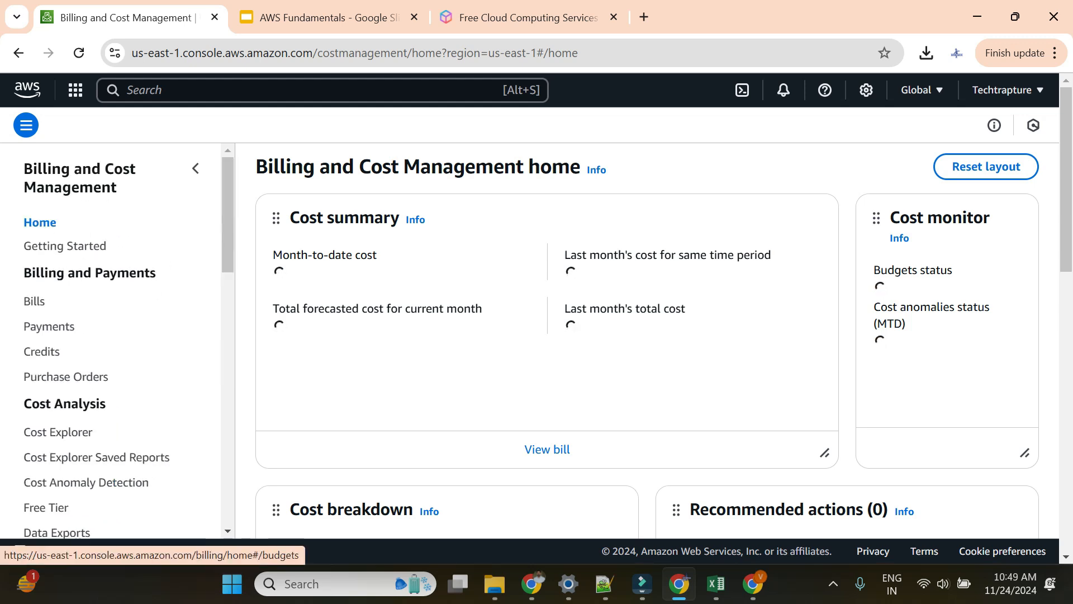
left_click(186, 96)
type("bilkl")
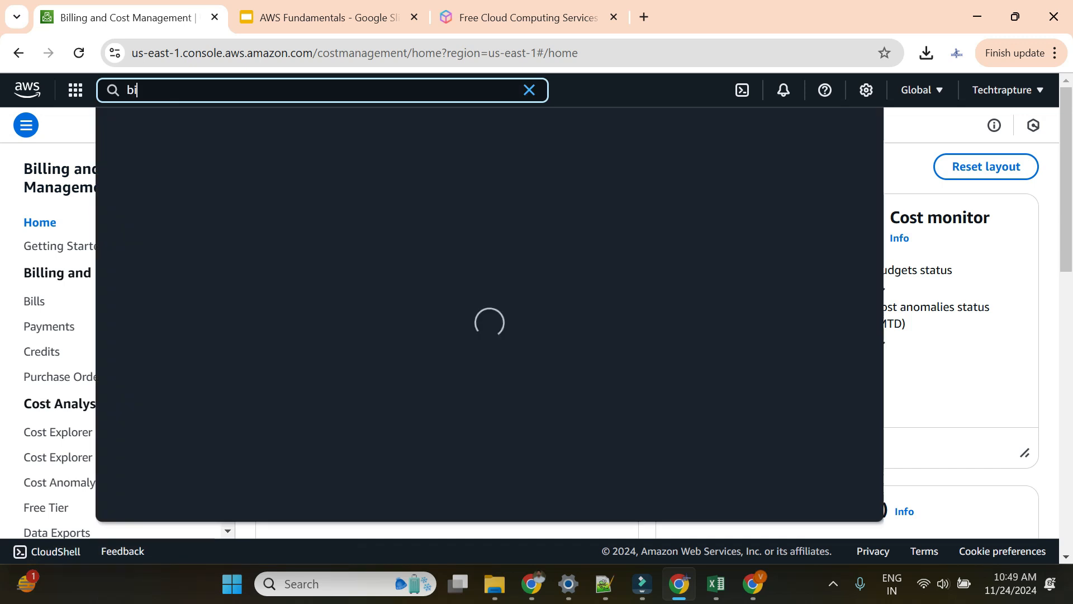
key("BackSpace")
key("BackSpace")
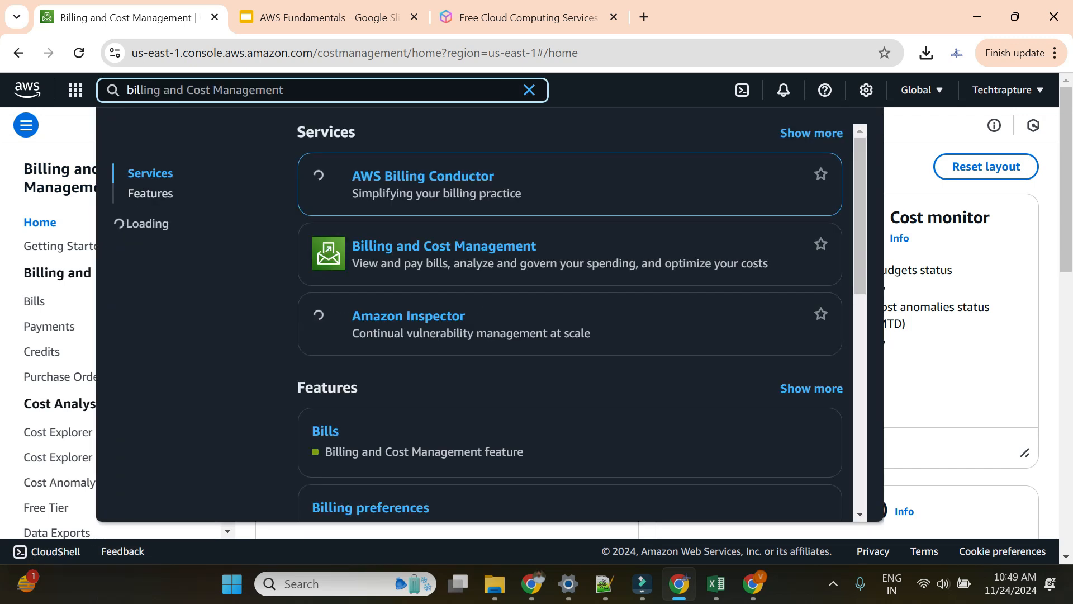
type("li")
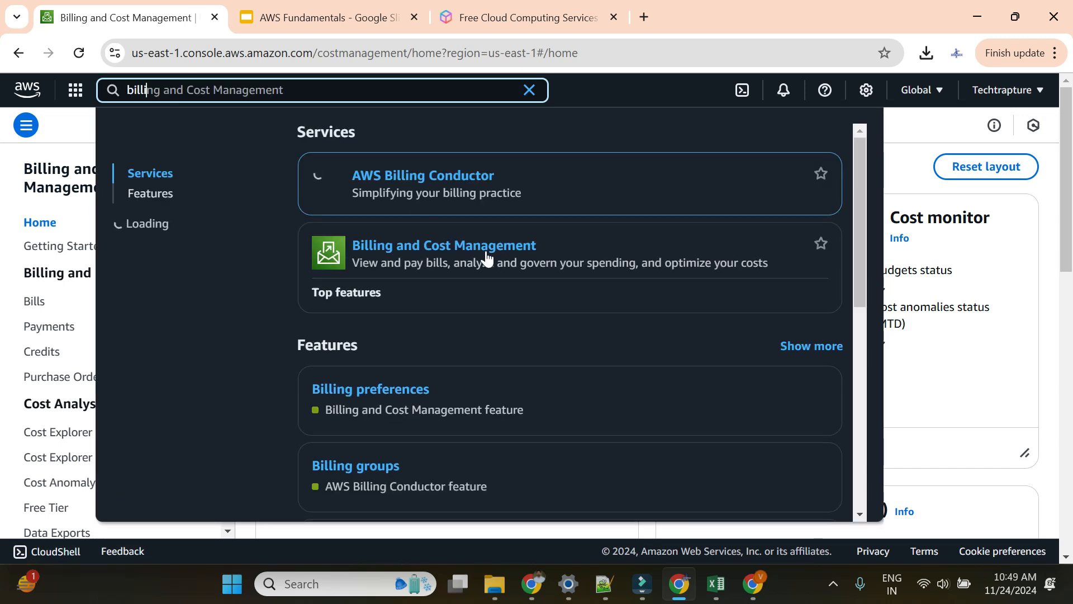
left_click(655, 86)
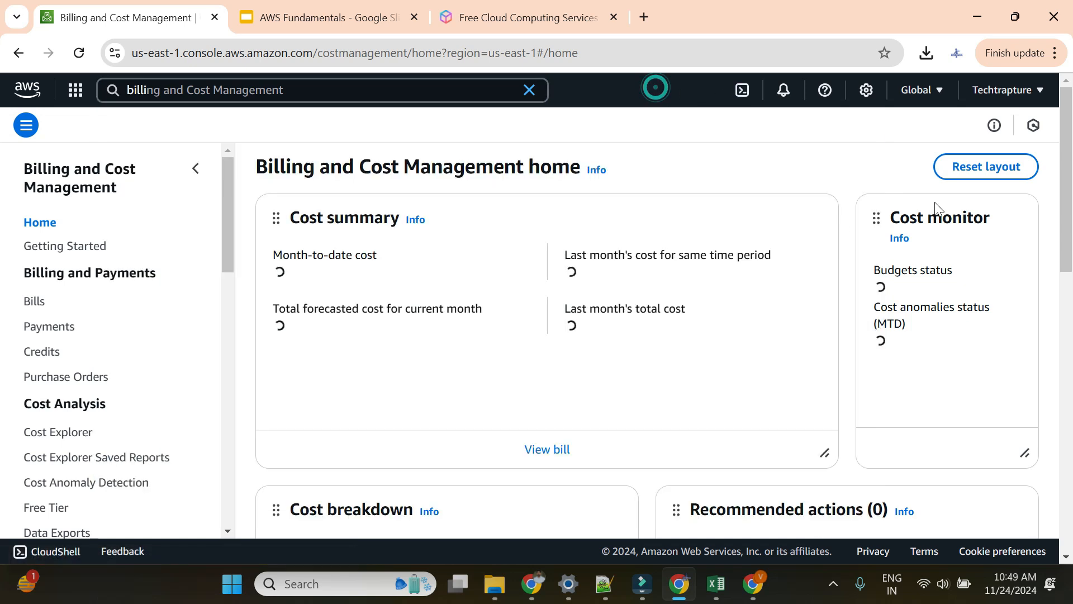
scroll(85, 382, "down", 2)
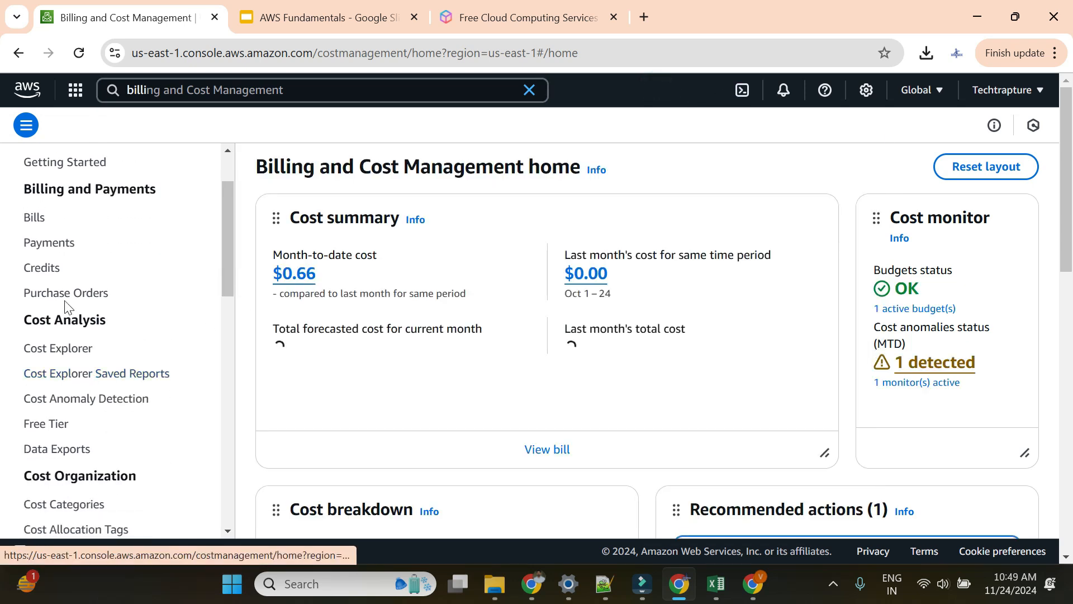
scroll(52, 436, "down", 3)
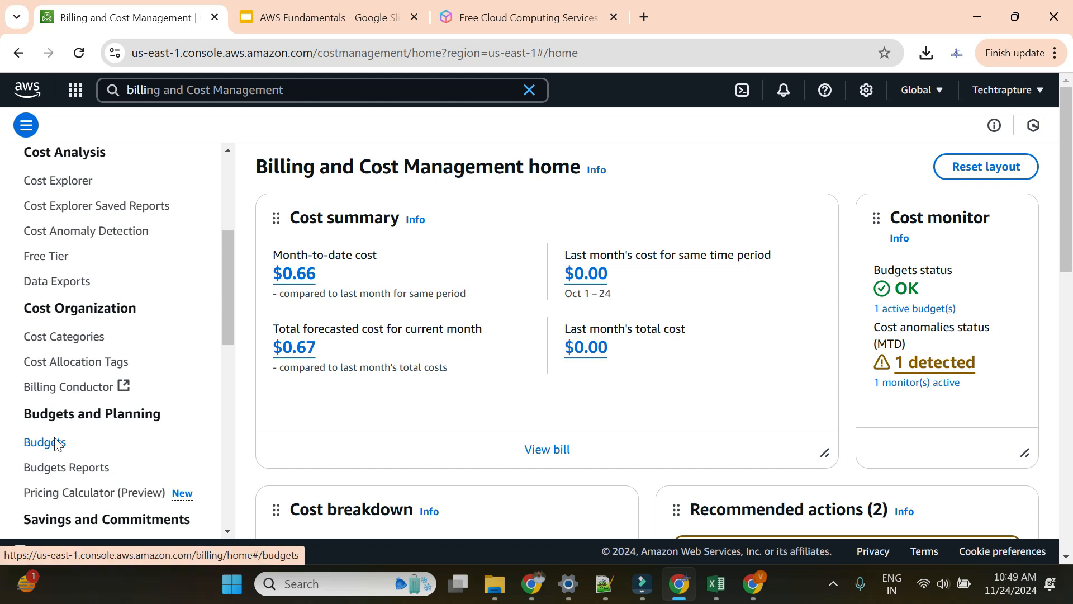
Step: Open Budgets and scroll the table sideways to review My Zero-Spend Budget's $0.66 of $1.00
left_click(54, 441)
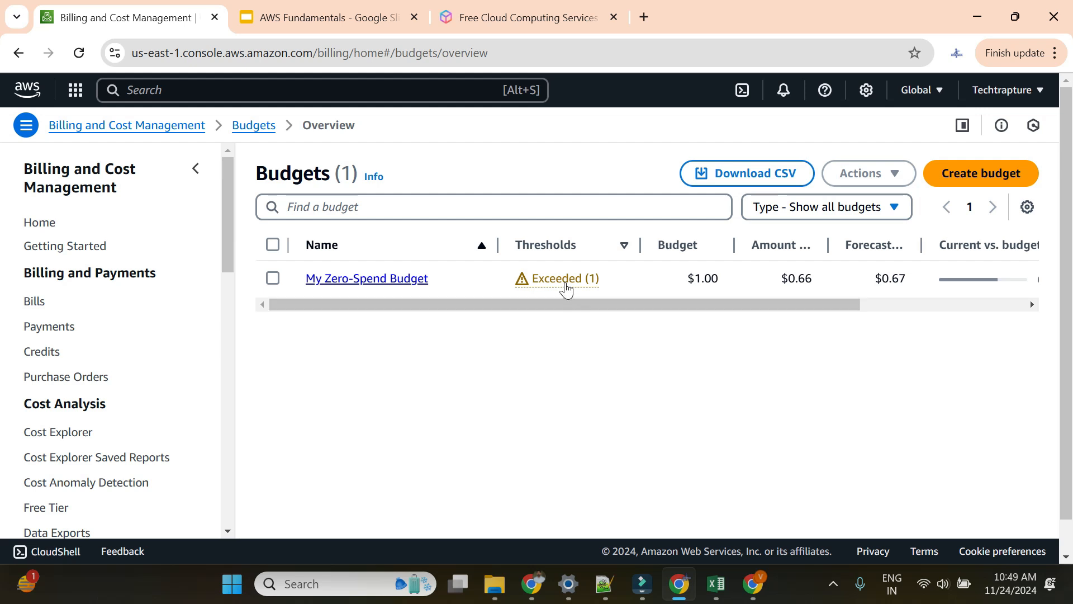
left_click(779, 279)
left_click_drag(820, 306, 938, 310)
left_click_drag(820, 307, 431, 306)
Step: Start a new Zero spend budget and rename it My Zero-Spend Budget-demo
left_click(979, 172)
scroll(562, 179, "down", 2)
scroll(554, 193, "up", 2)
scroll(547, 308, "down", 1)
scroll(546, 307, "down", 2)
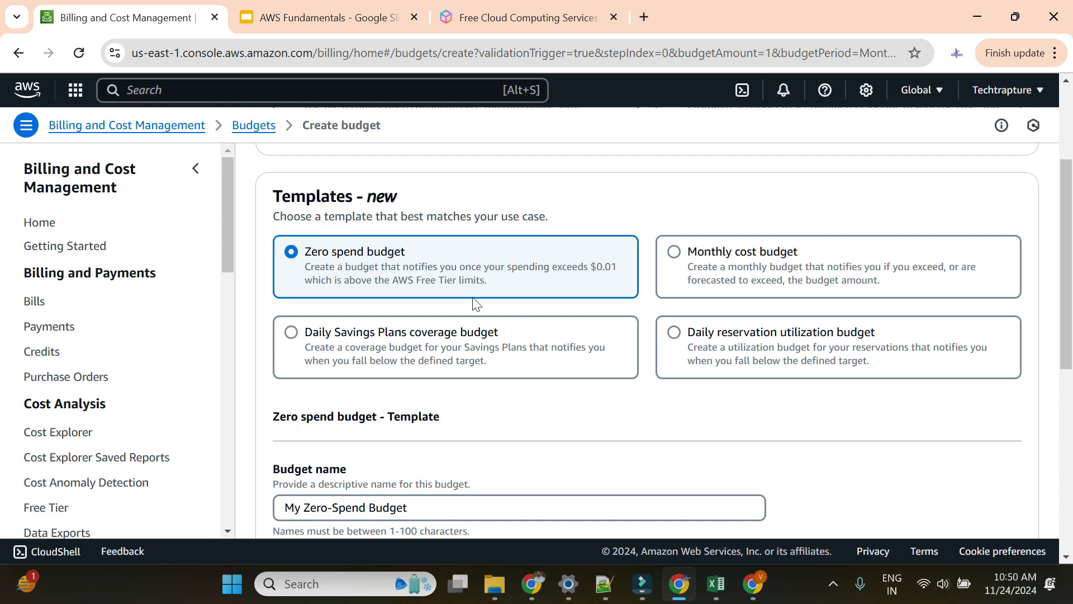
scroll(475, 304, "down", 3)
triple_click(323, 341)
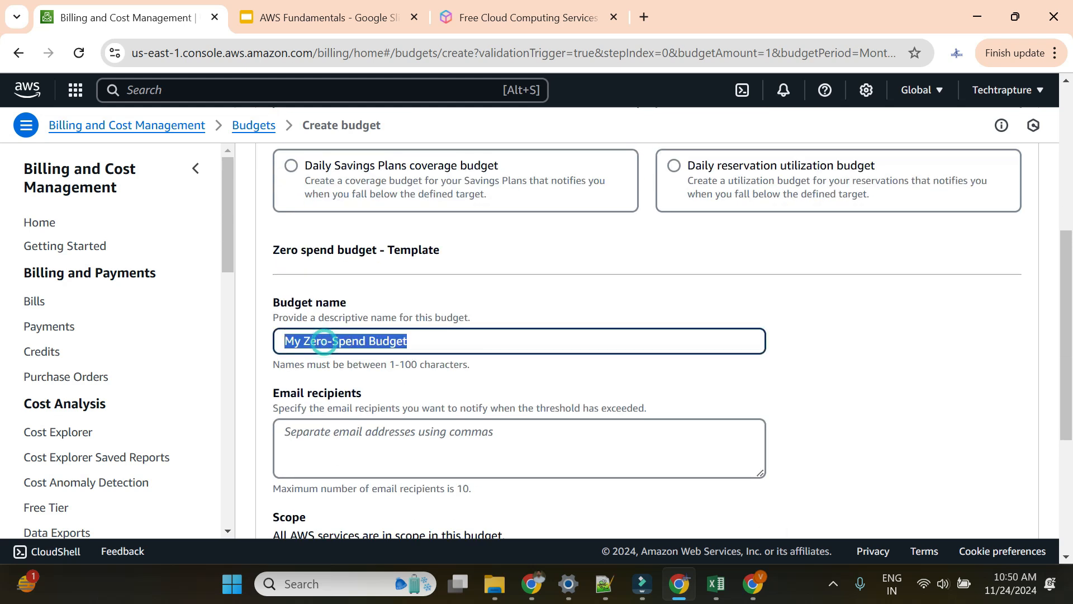
left_click(432, 335)
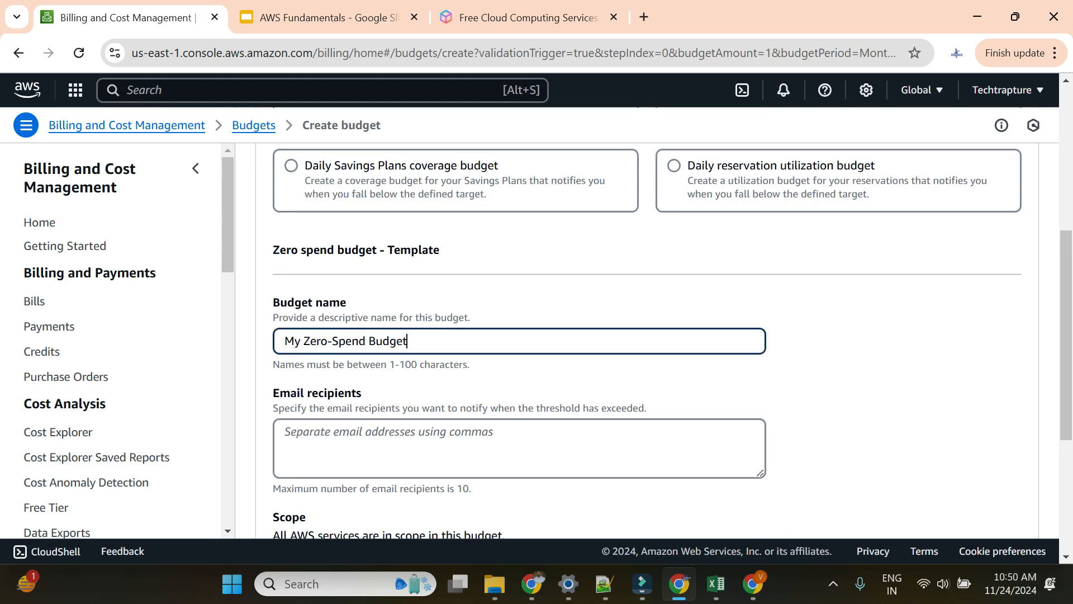
Step: Enter the alert recipient's e-mail address in Email recipients
scroll(648, 336, "down", 3)
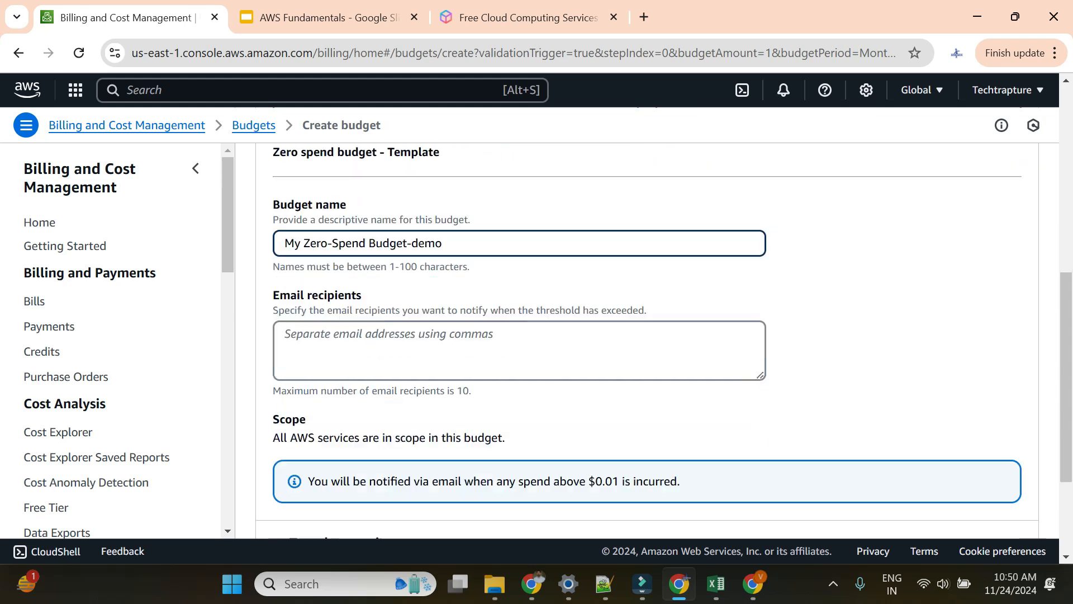
left_click(448, 267)
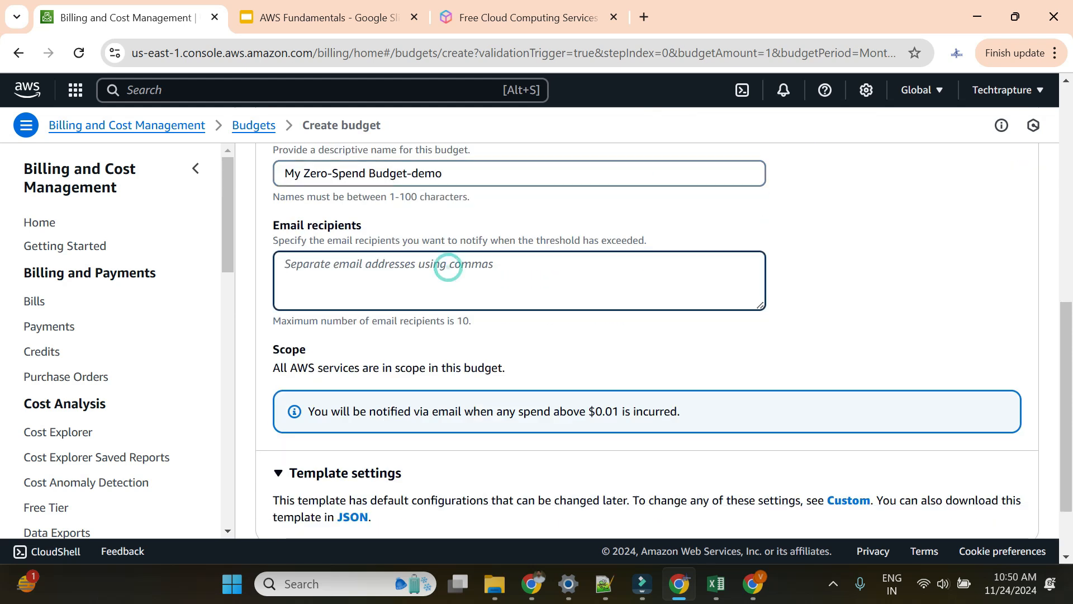
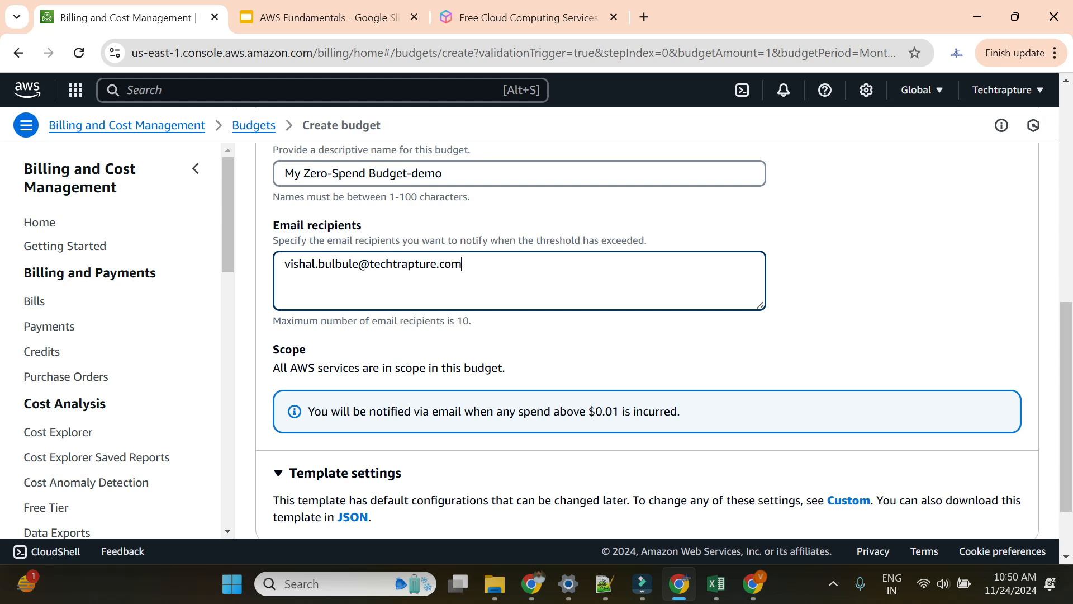
left_click(833, 286)
scroll(785, 289, "down", 2)
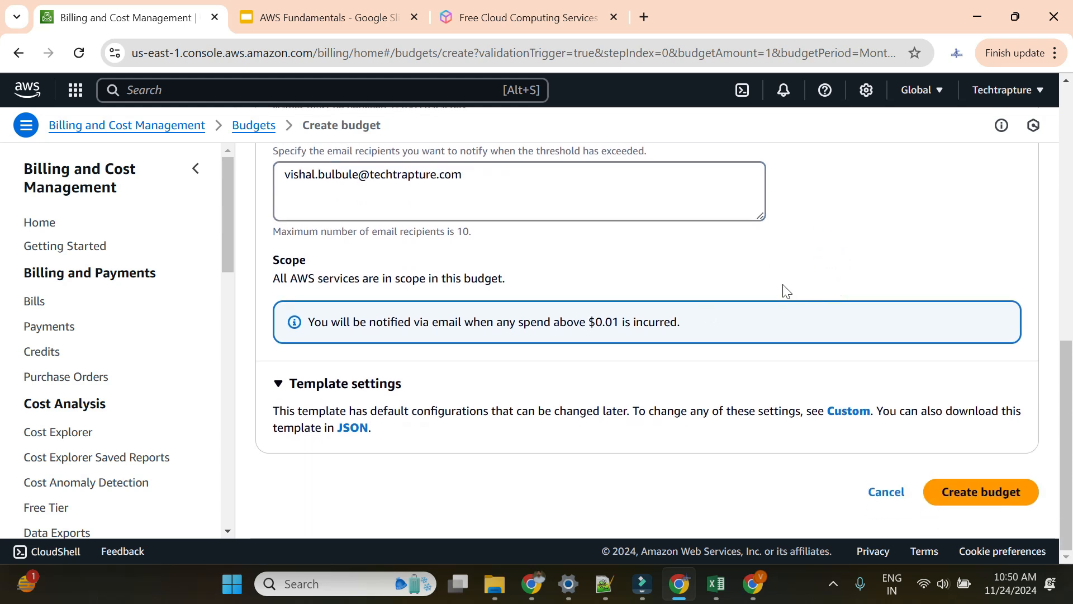
Step: Create the budget, return to Billing home showing 2 active budgets, and highlight the $0.66 cost
left_click(980, 491)
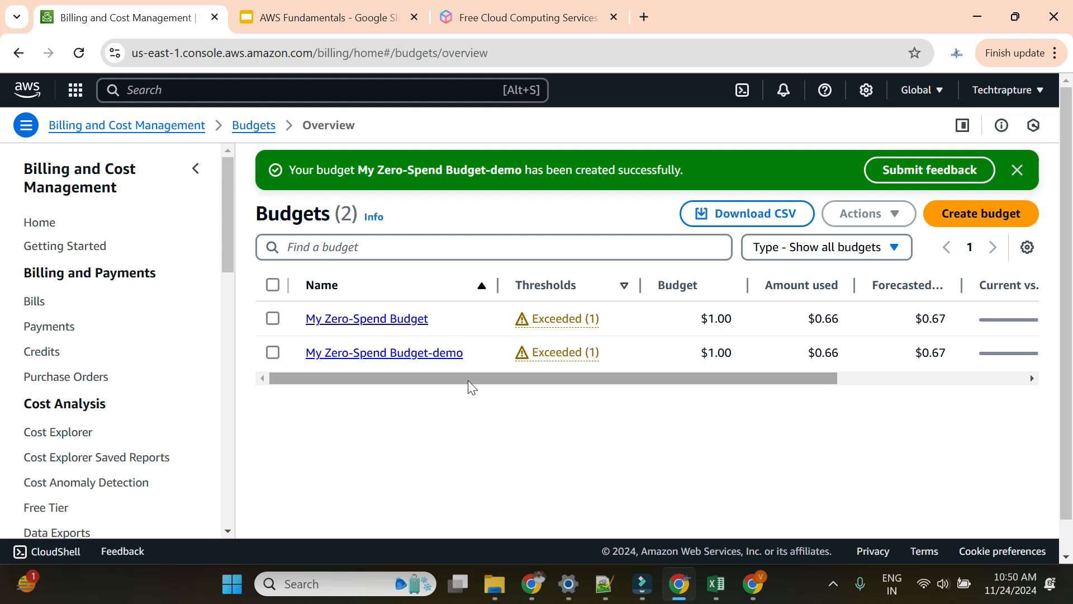
left_click(47, 223)
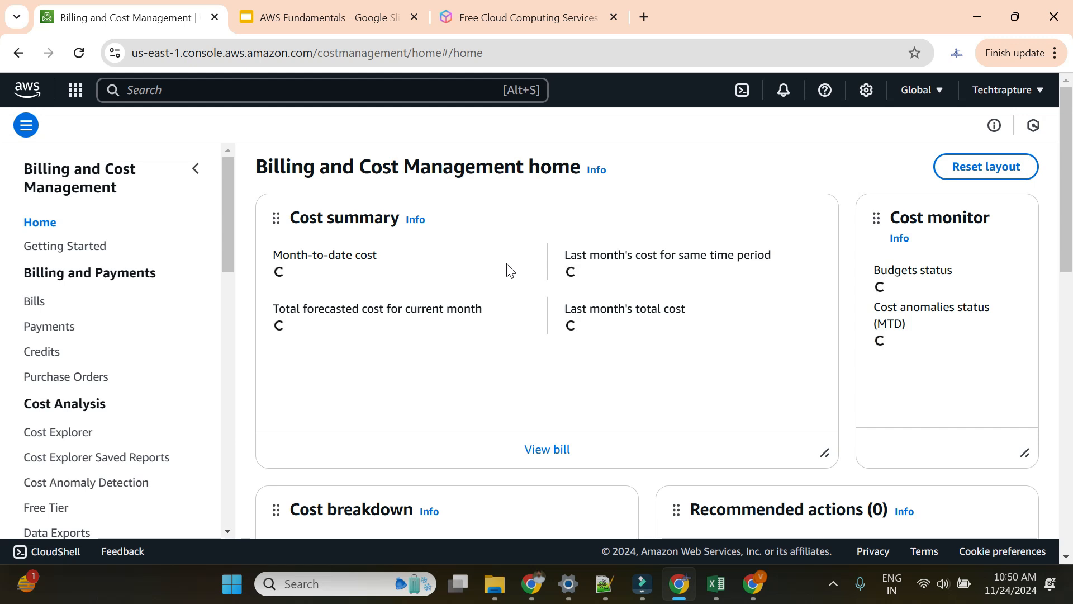
left_click_drag(337, 273, 269, 274)
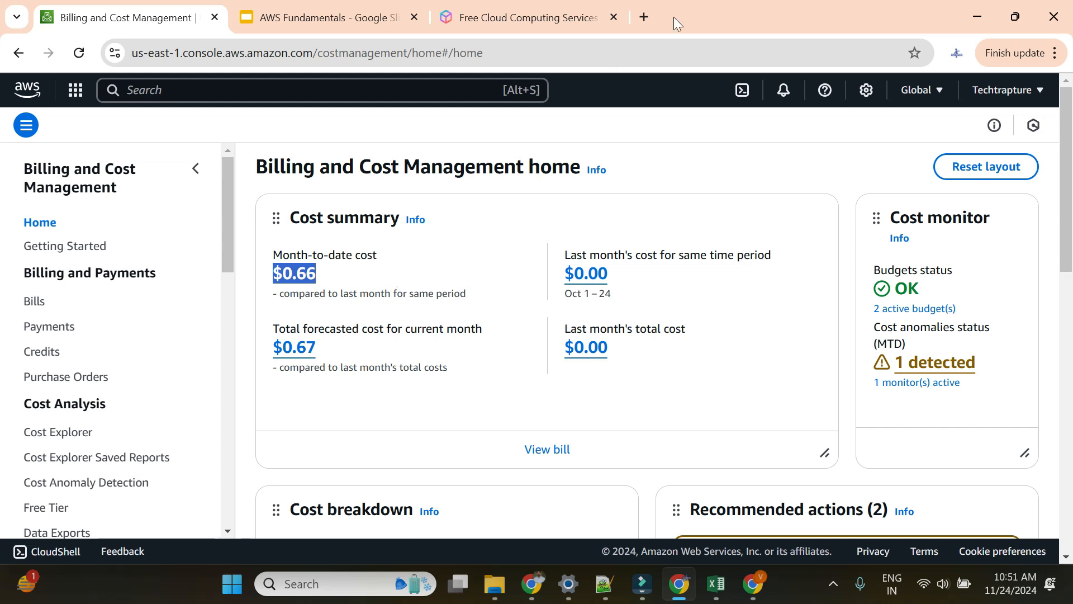
Step: In a new tab, open Gmail and the AWS Budgets alert for My Zero-Spend Budget-demo
left_click(644, 17)
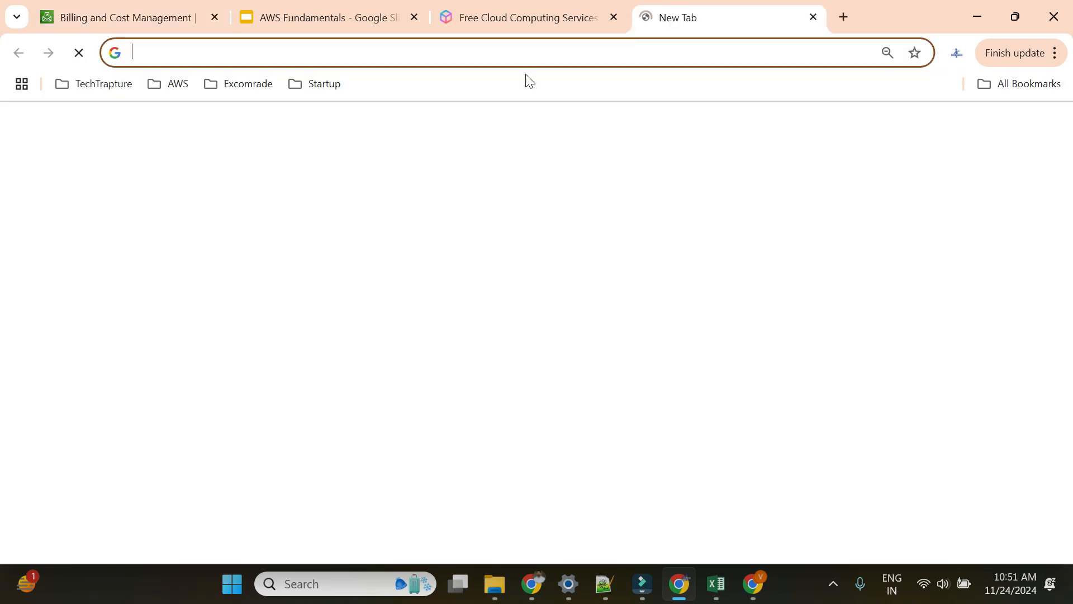
left_click(939, 124)
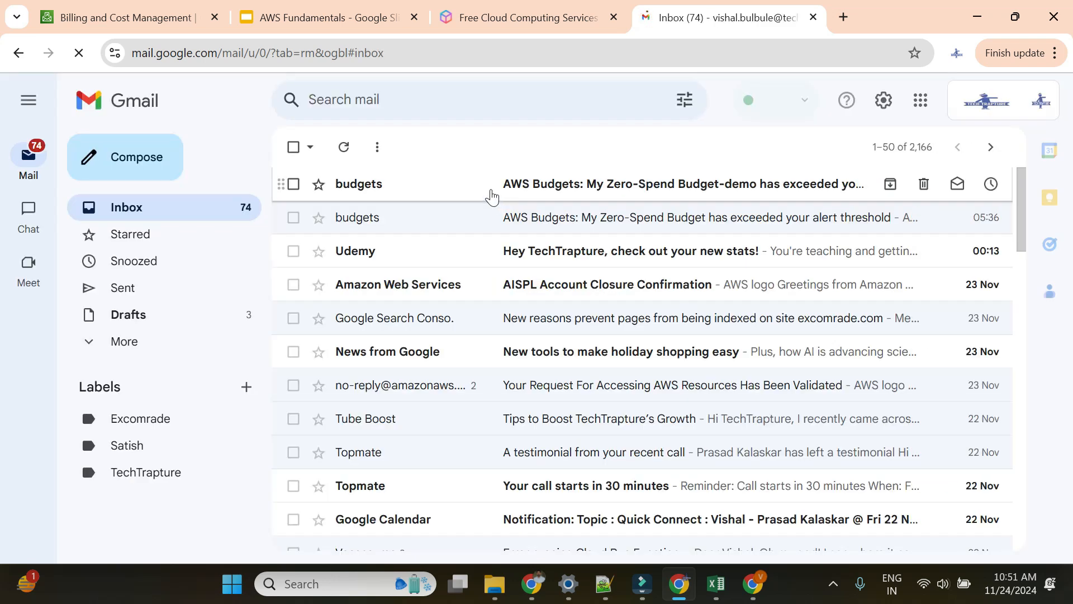
left_click(490, 187)
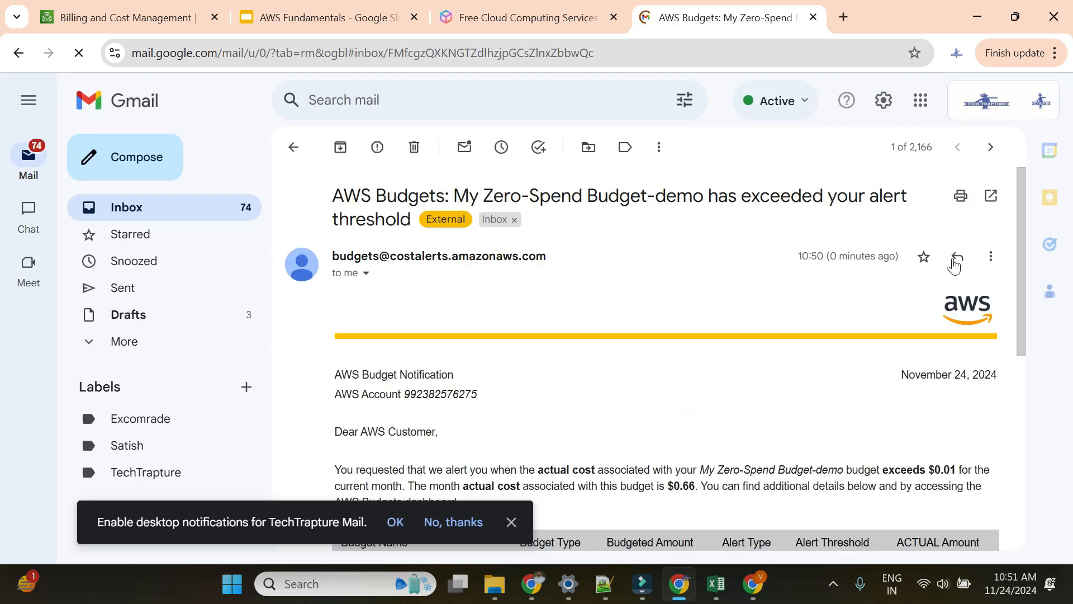
Step: Highlight the alert time, subject, and the $0.66 actual cost exceeding the $0.01 threshold
left_click_drag(830, 257, 896, 256)
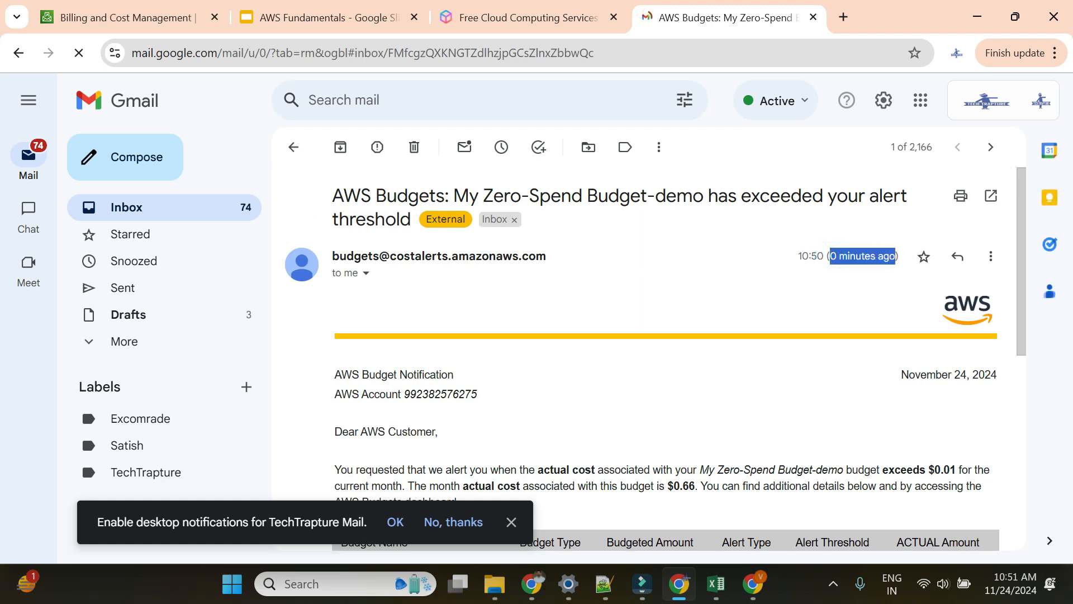
left_click_drag(452, 195, 703, 197)
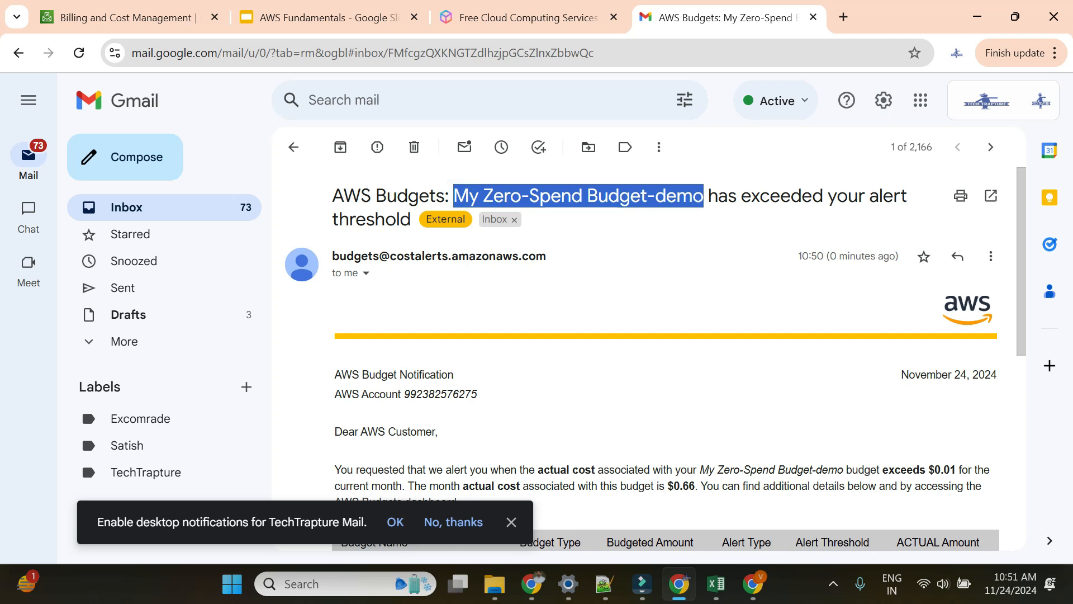
left_click(705, 198)
scroll(629, 358, "down", 5)
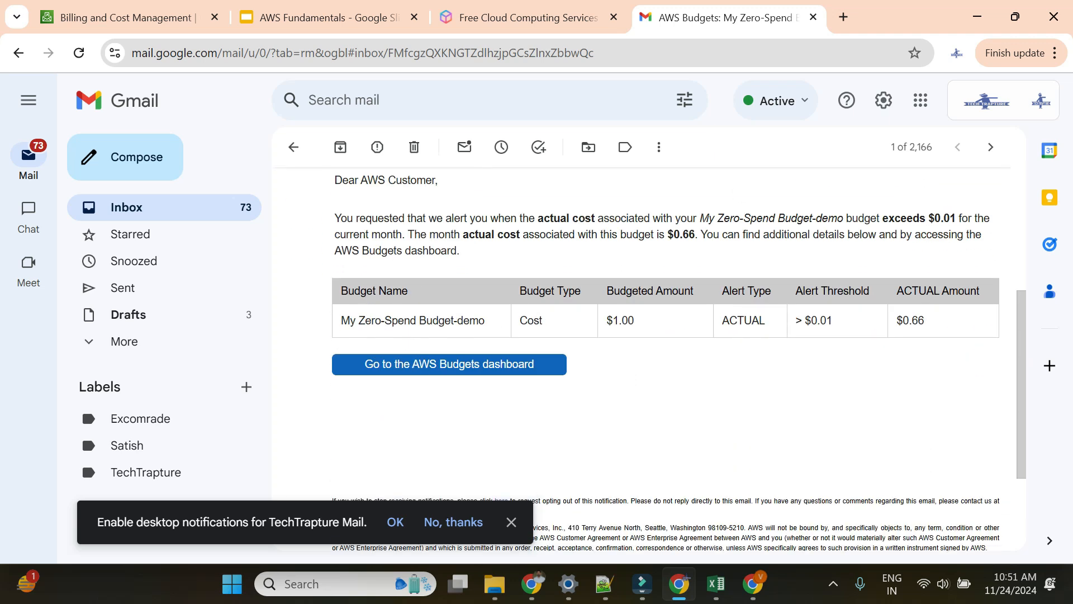
left_click_drag(544, 218, 956, 222)
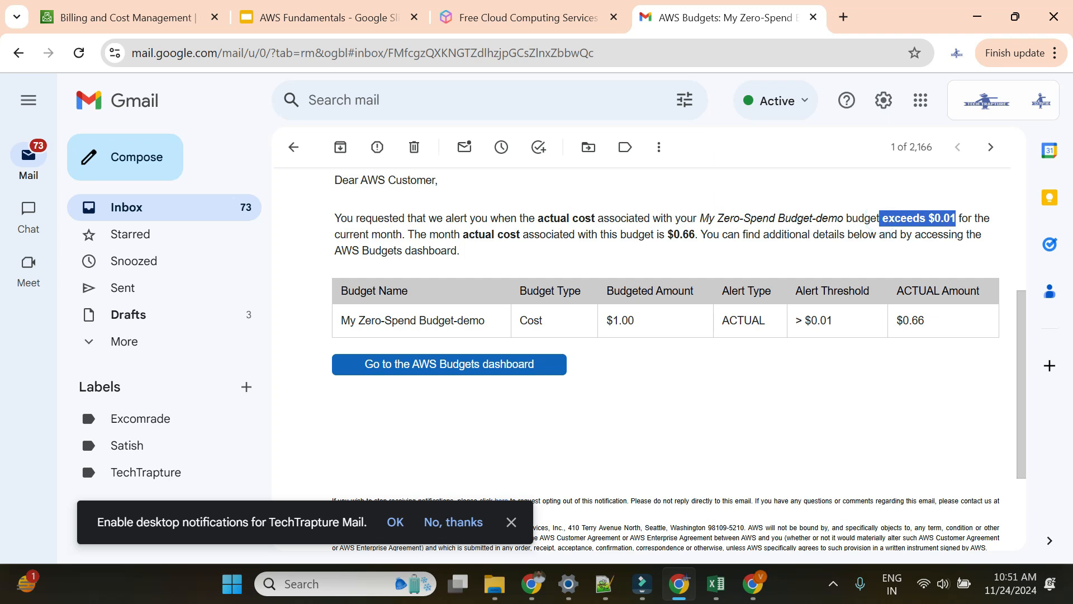
left_click_drag(439, 236, 700, 238)
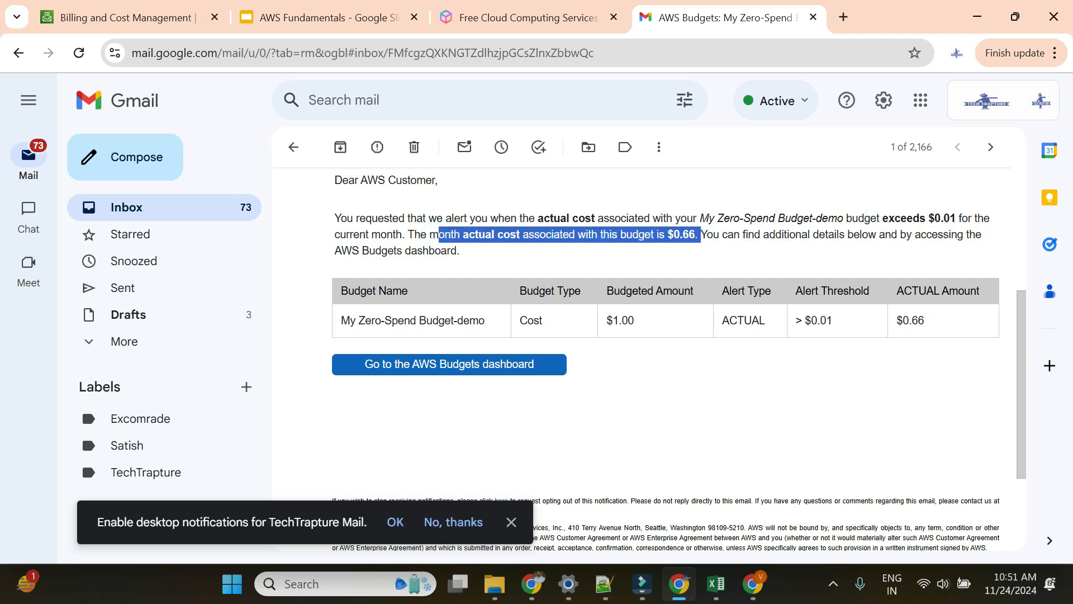
left_click(709, 382)
scroll(676, 307, "up", 2)
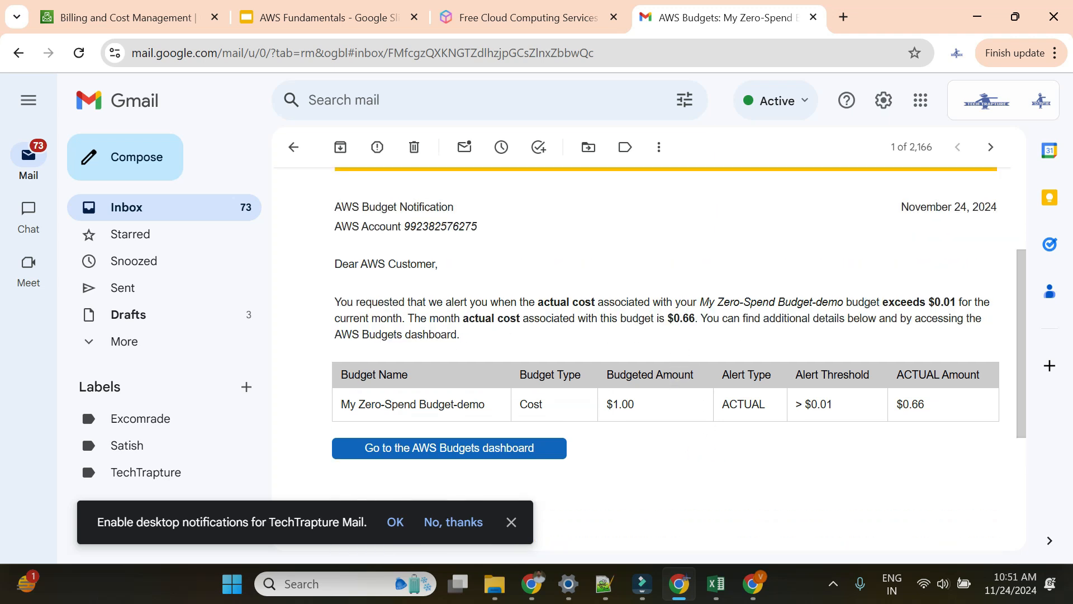
left_click(126, 19)
Step: Open Cost Explorer and page the date picker to October and November 2024
scroll(101, 304, "down", 3)
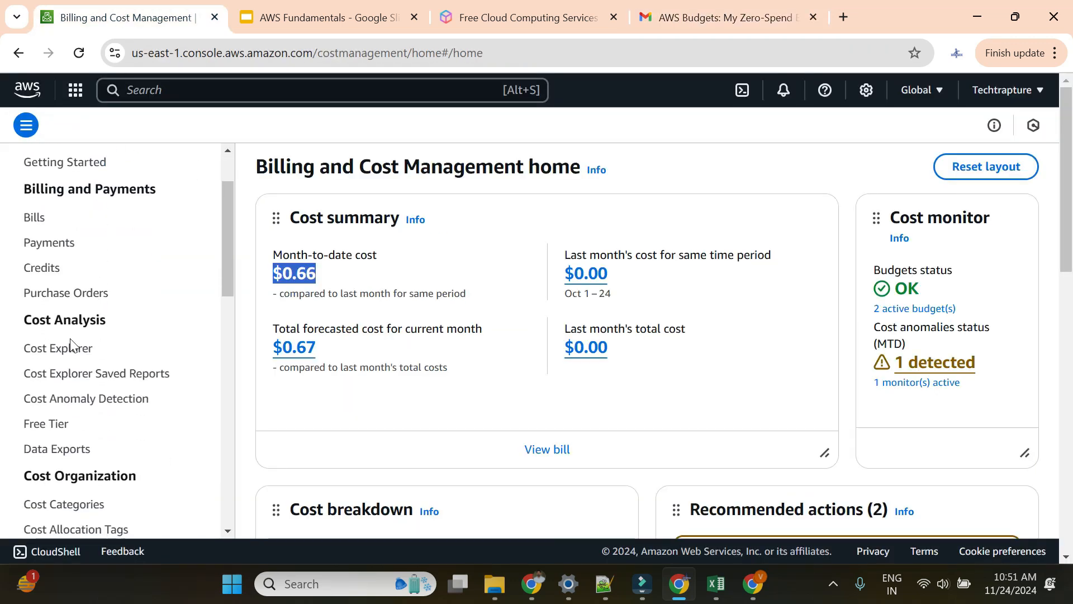
left_click(60, 347)
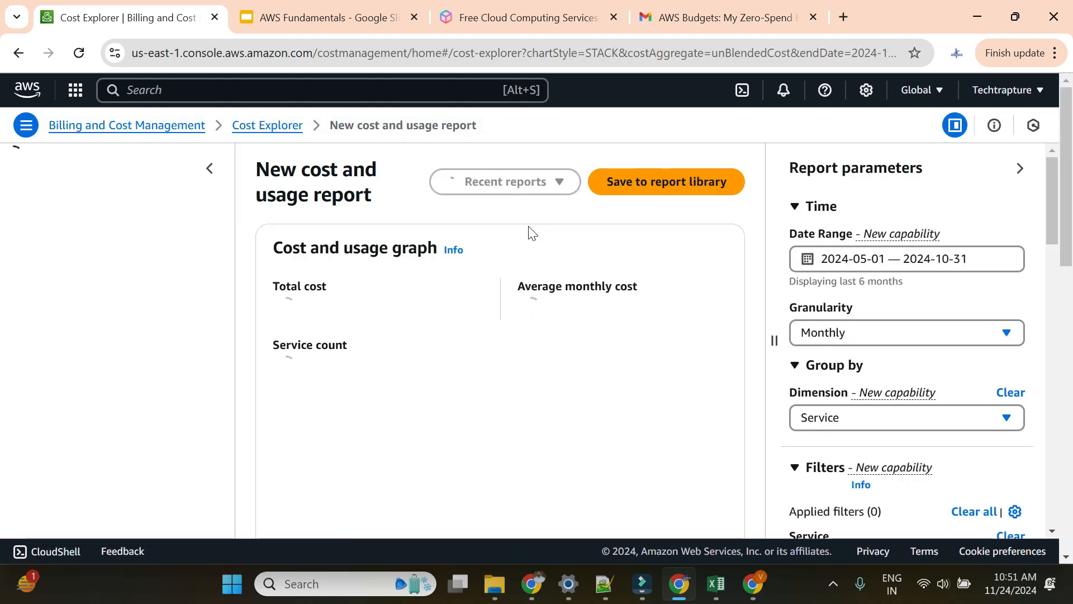
left_click(984, 261)
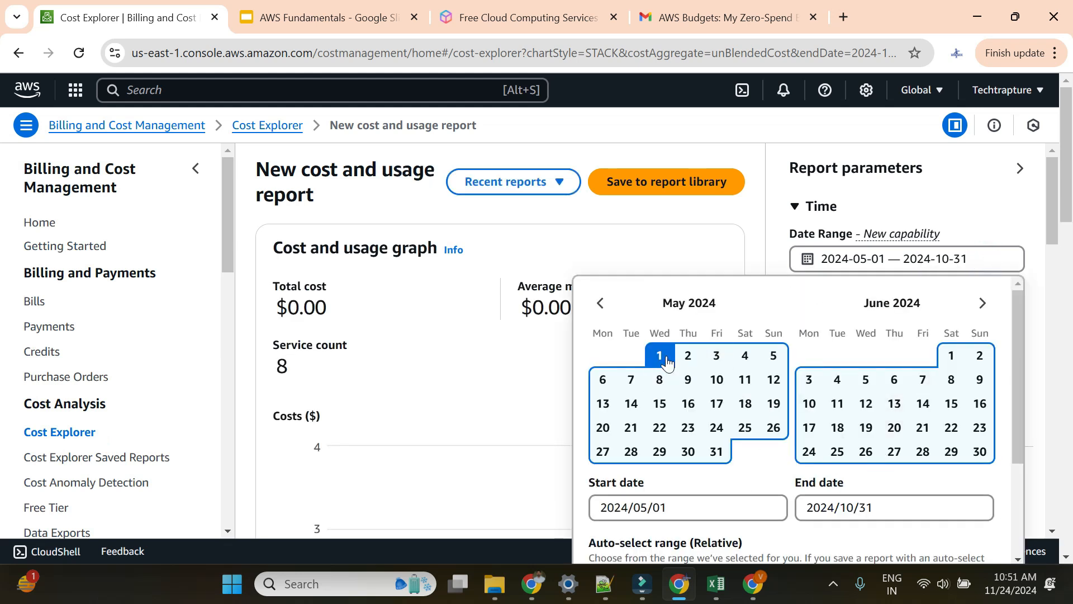
left_click(983, 304)
left_click(983, 304)
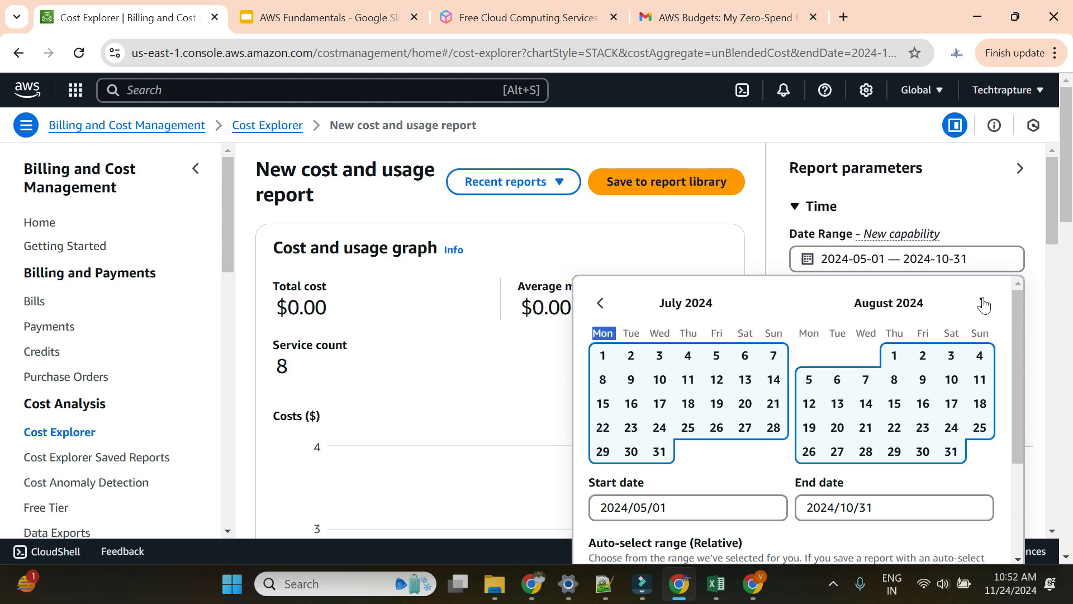
left_click(983, 305)
left_click(983, 305)
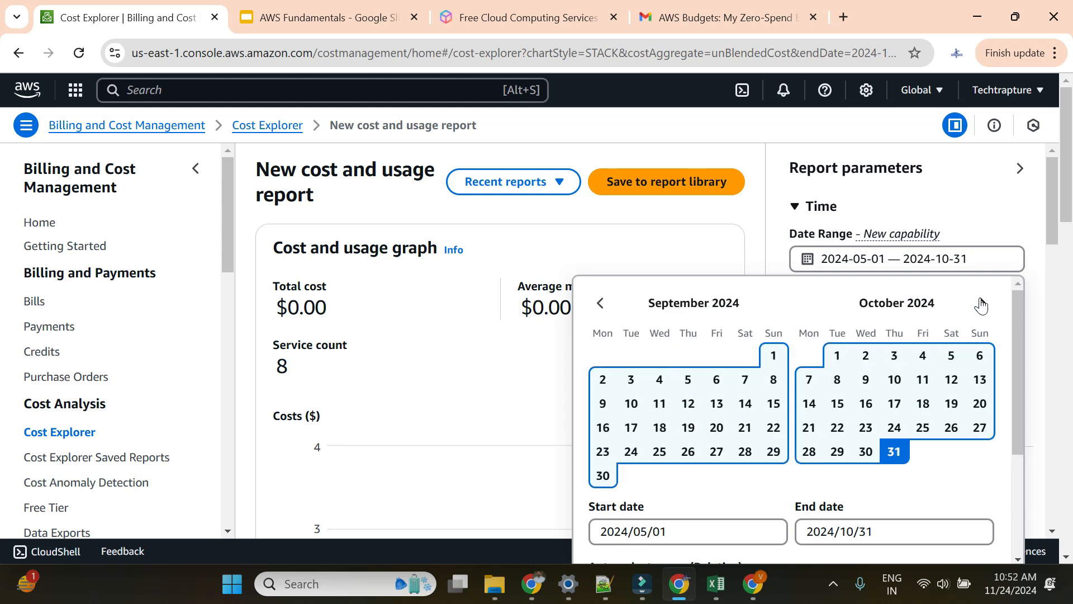
left_click(984, 305)
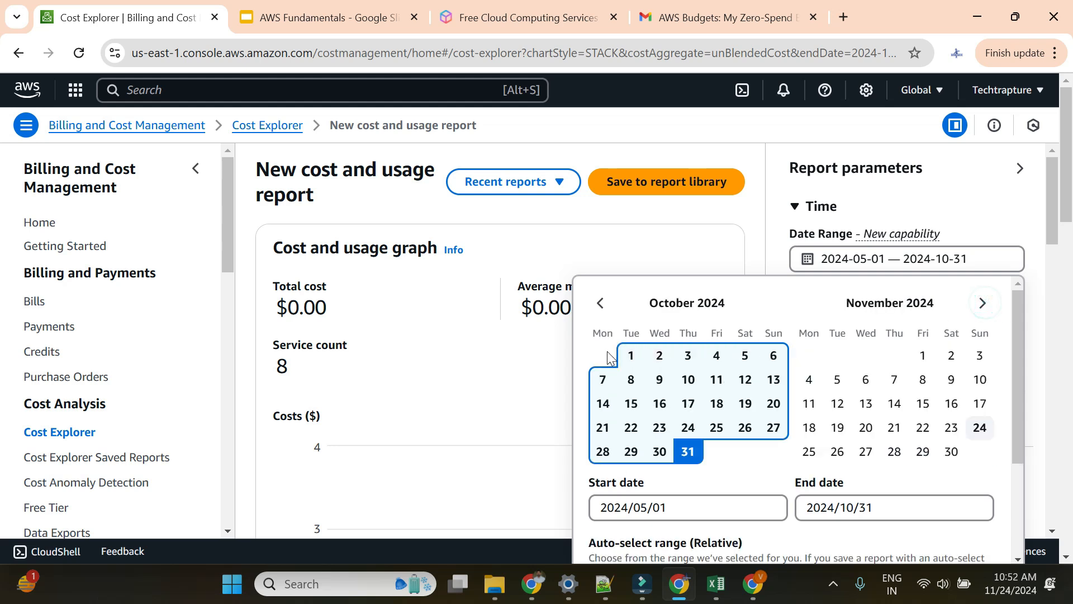
Step: Set the report range to 2024-10-01 through 2024-11-24 and apply it
left_click(632, 356)
left_click(875, 506)
left_click(983, 429)
scroll(986, 439, "down", 3)
left_click(959, 544)
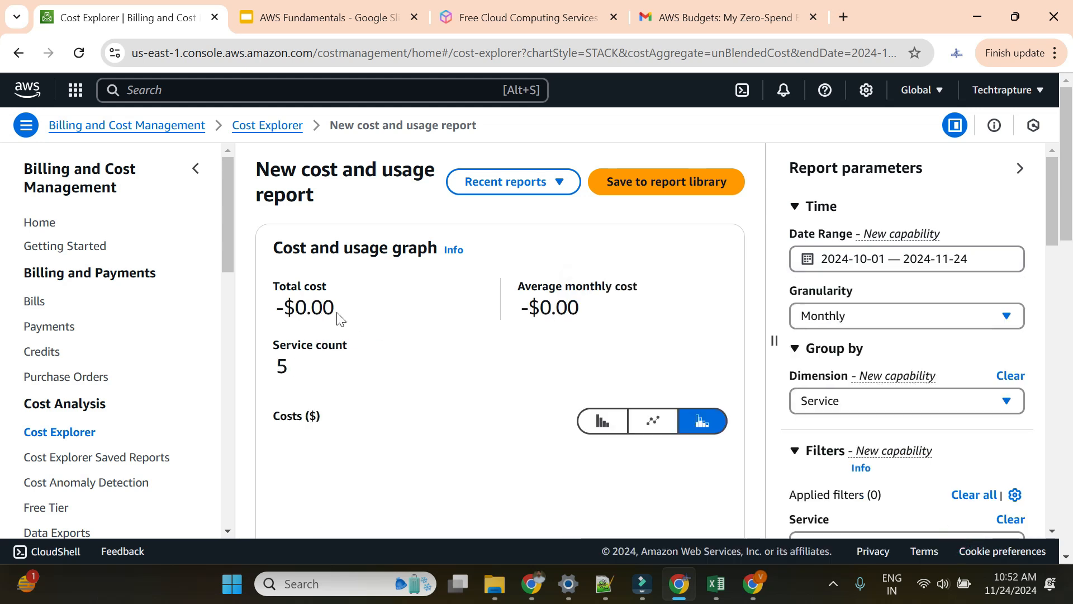
scroll(456, 318, "down", 2)
scroll(506, 307, "up", 2)
scroll(506, 311, "down", 3)
scroll(506, 312, "down", 10)
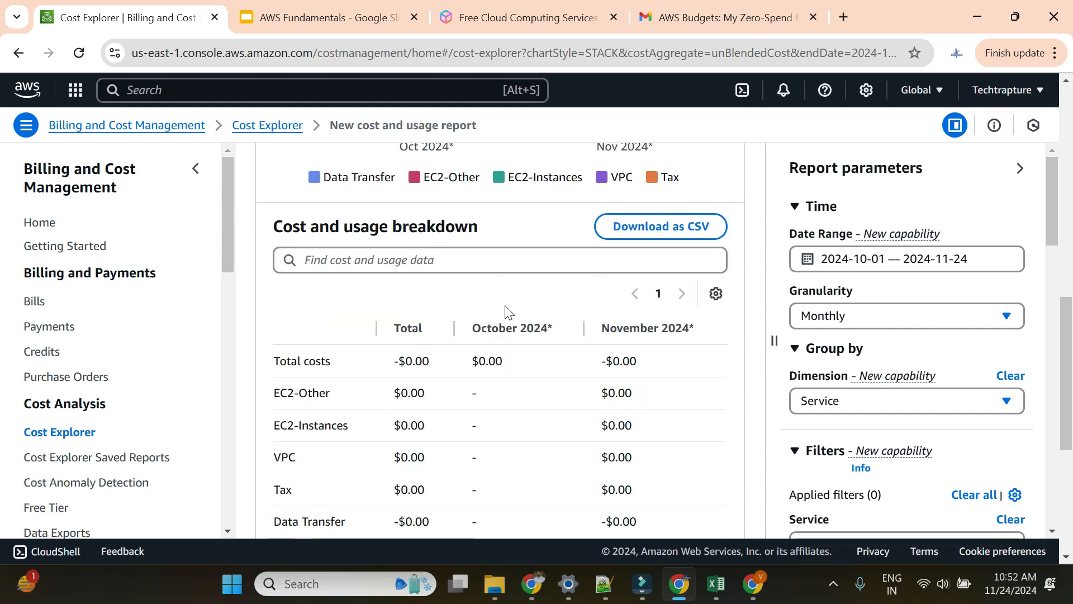
scroll(639, 278, "up", 2)
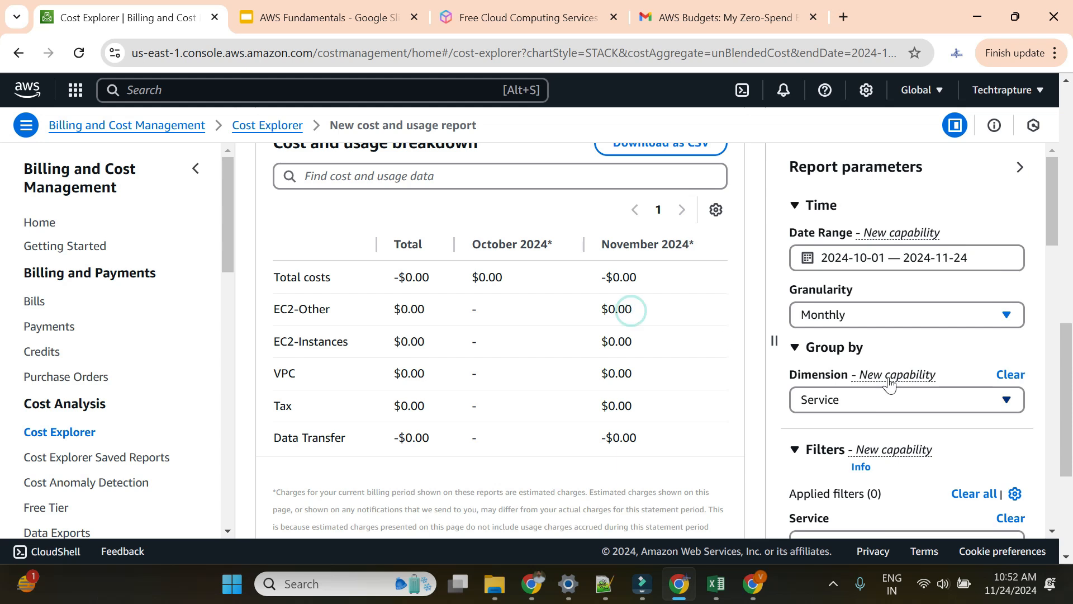
scroll(891, 380, "down", 7)
scroll(890, 382, "down", 10)
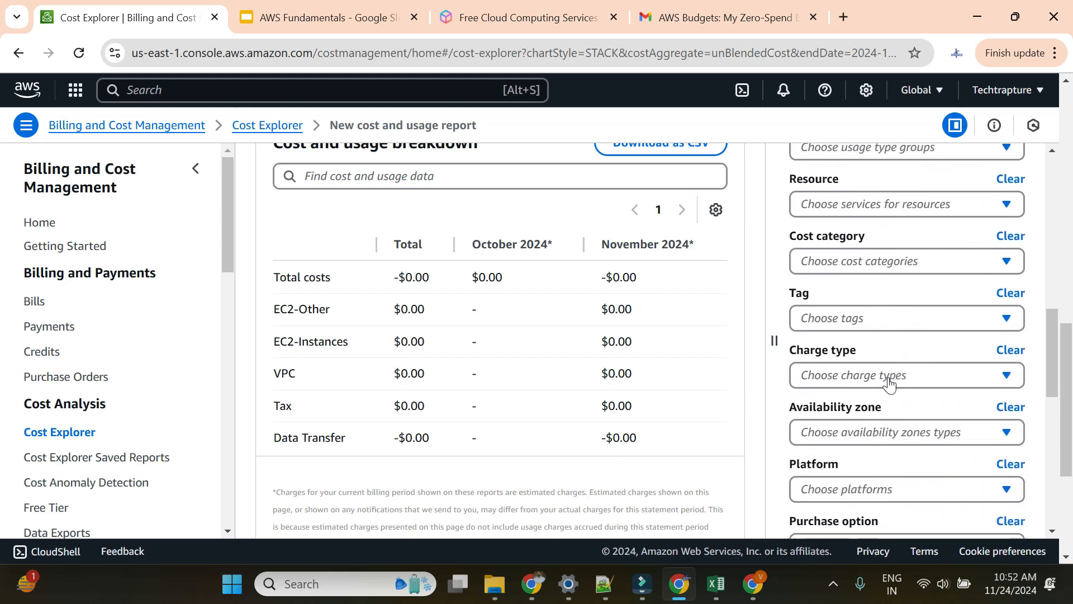
scroll(889, 378, "up", 7)
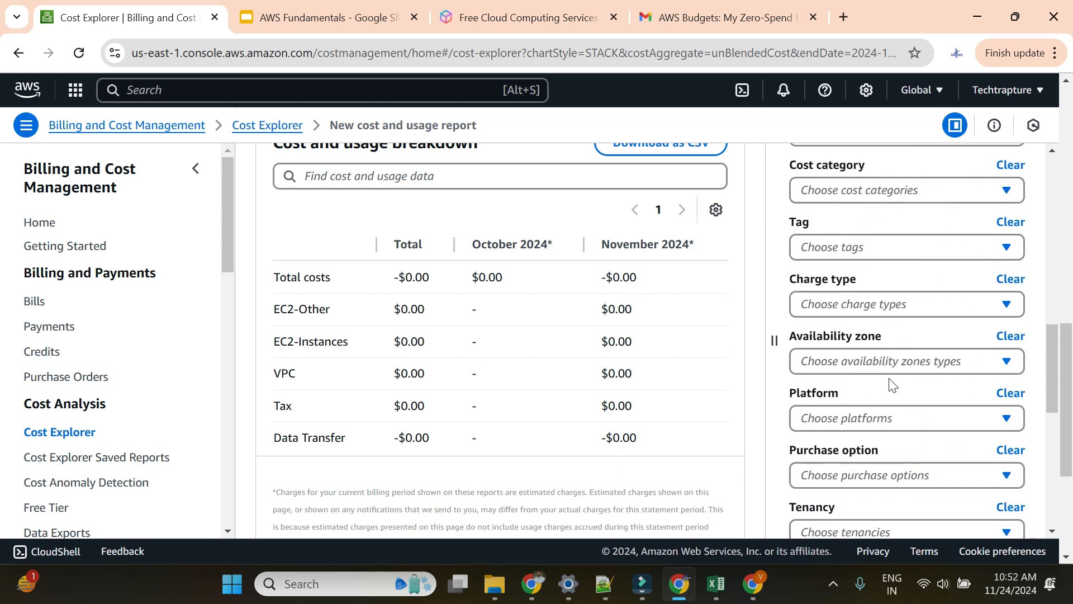
scroll(509, 351, "down", 2)
scroll(509, 351, "up", 5)
Step: Filter the Cost Explorer report to the Credit charge type only
scroll(861, 388, "down", 2)
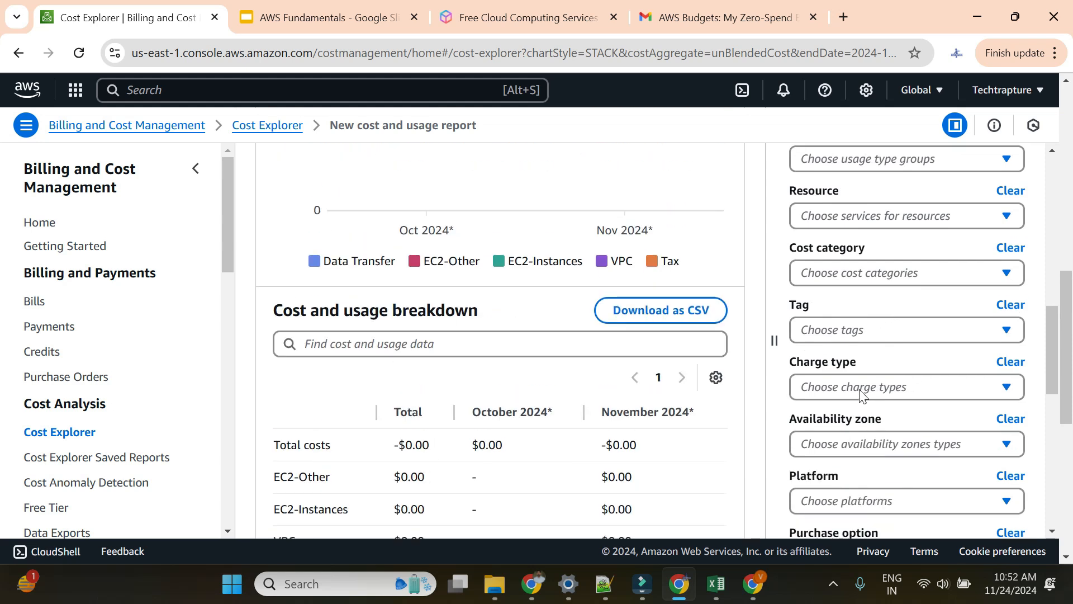
left_click(860, 386)
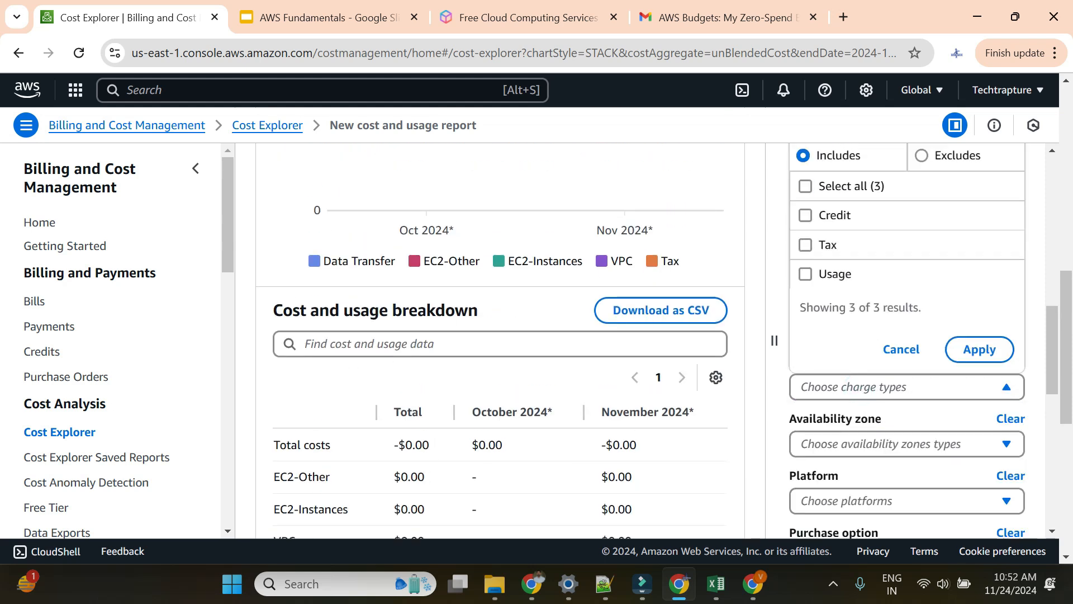
left_click(805, 215)
left_click(967, 358)
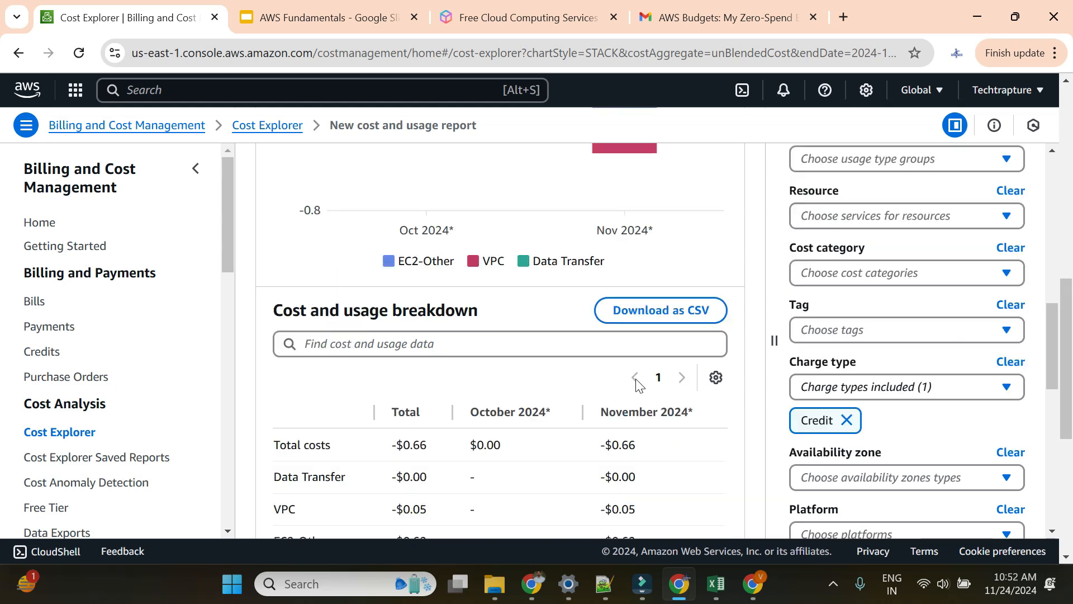
Step: Highlight the -$0.66 total, the EC2-Other -$0.62 and VPC -$0.05 credits
scroll(500, 346, "down", 3)
left_click_drag(389, 279, 432, 280)
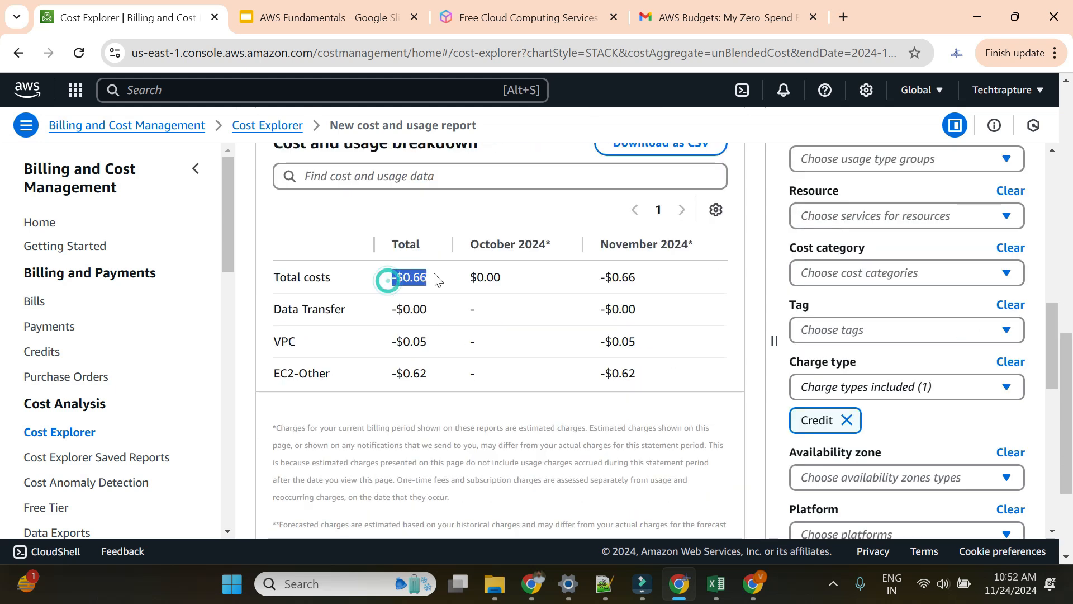
left_click_drag(383, 385, 438, 383)
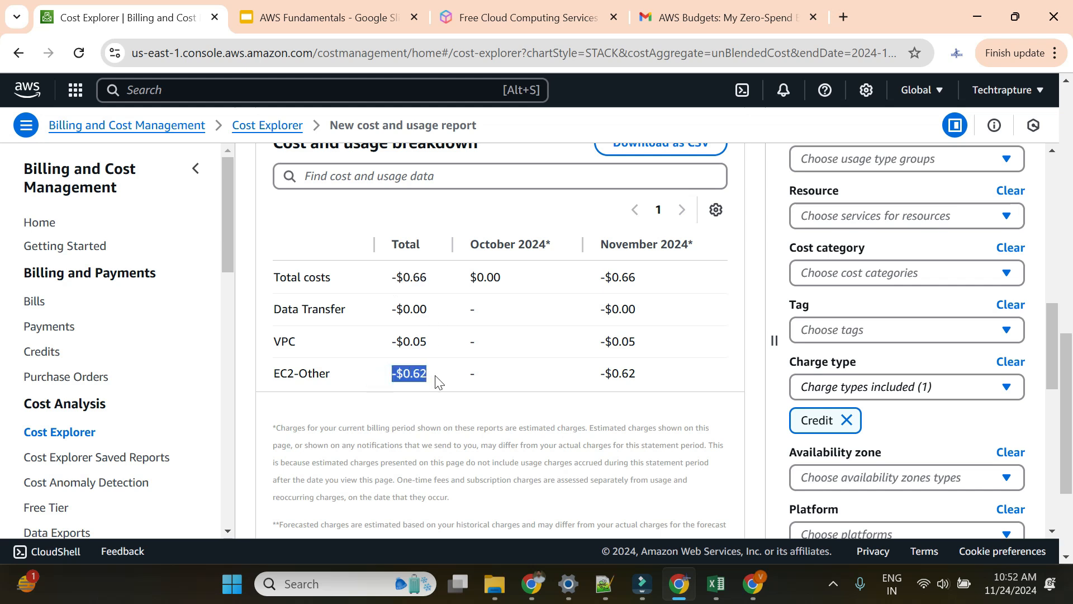
left_click_drag(385, 341, 435, 346)
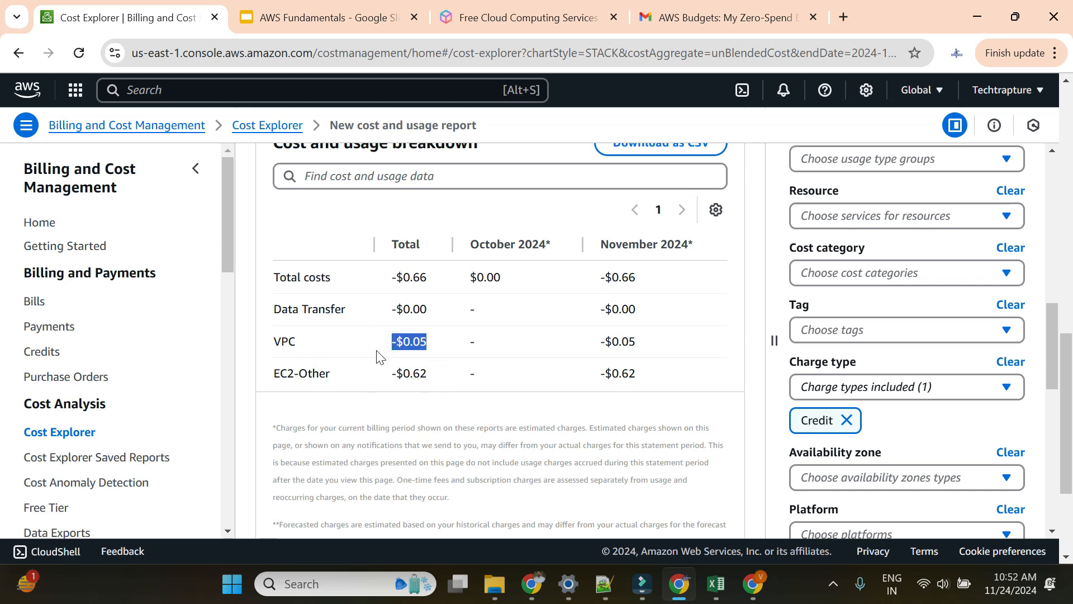
left_click_drag(270, 341, 430, 357)
left_click_drag(272, 373, 433, 374)
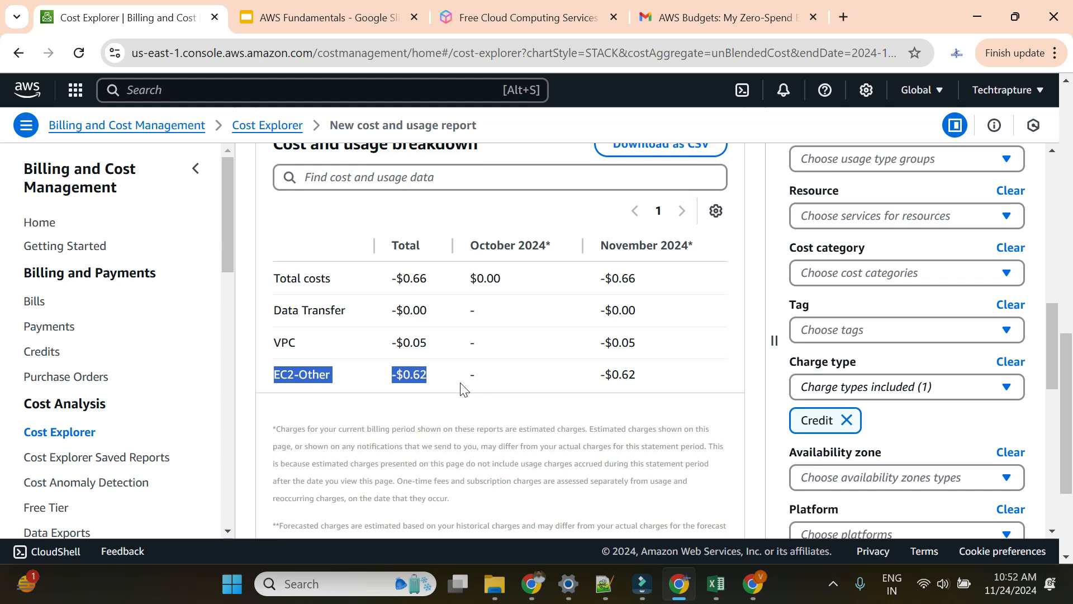
scroll(462, 388, "up", 5)
scroll(492, 391, "up", 4)
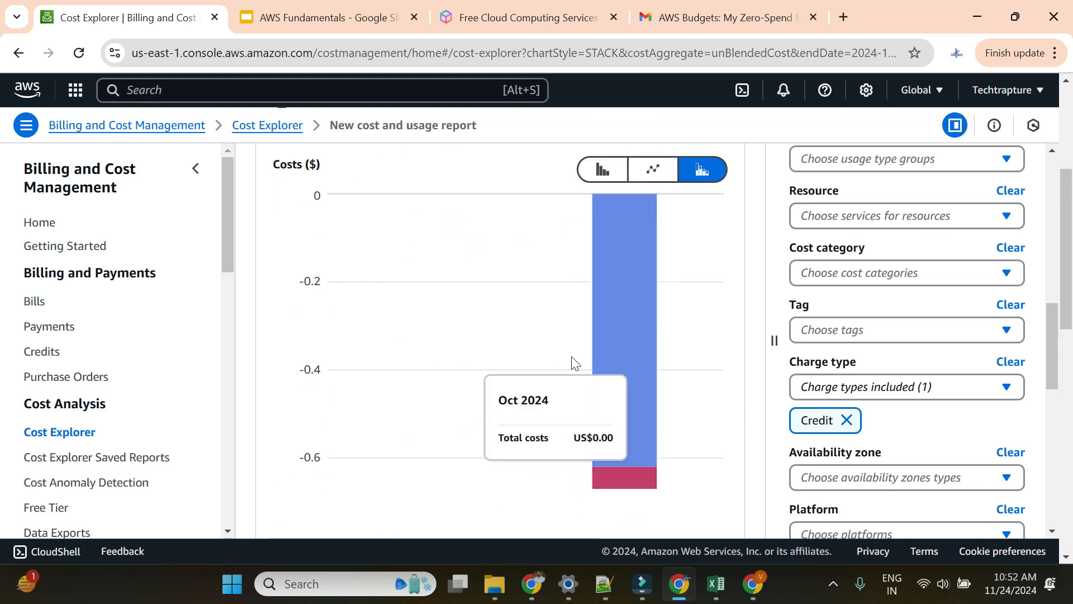
scroll(561, 367, "up", 3)
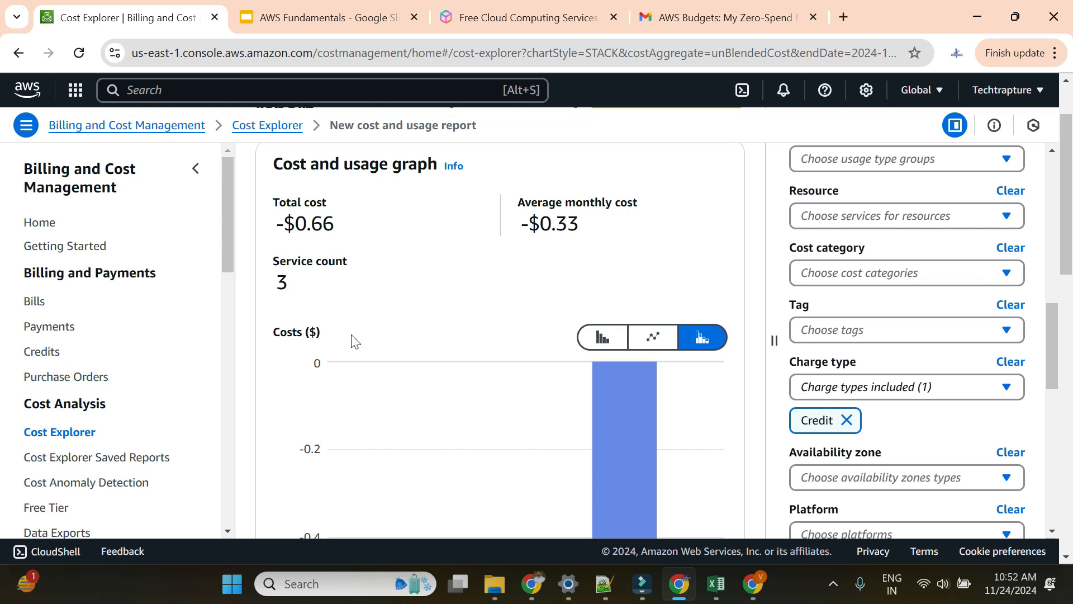
scroll(376, 338, "up", 2)
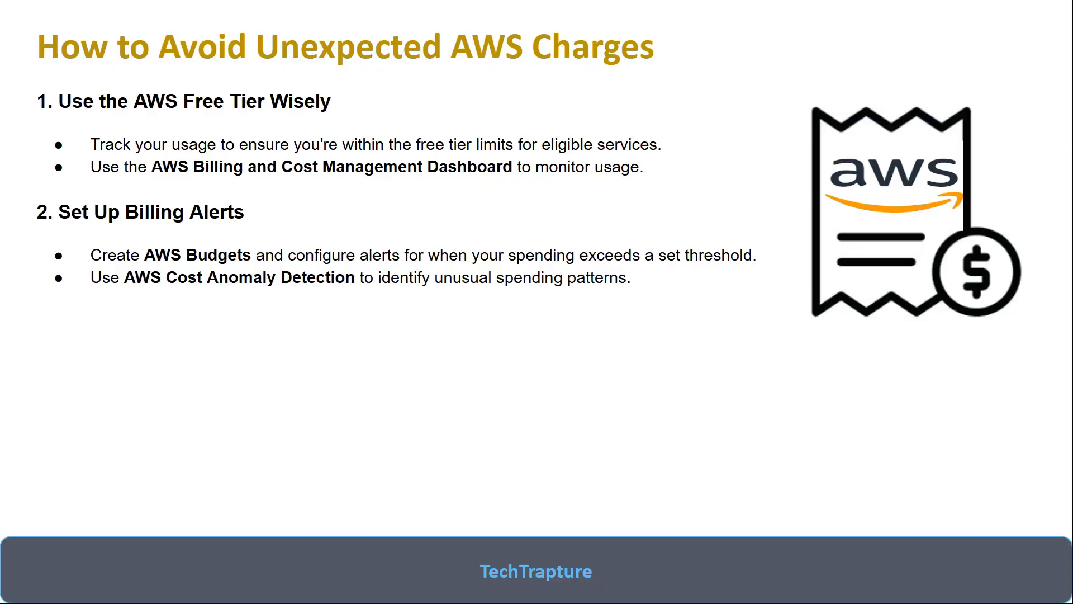
Step: Reveal the Use AWS Cost Explorer and stop-unneeded-resources bullets under point 3
left_click(469, 320)
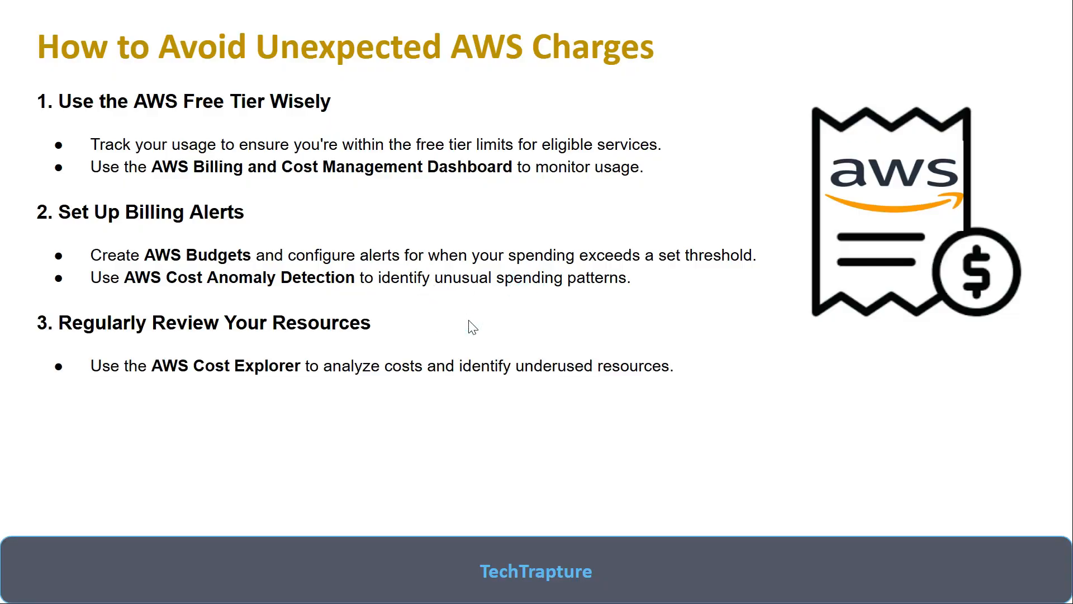
left_click(469, 320)
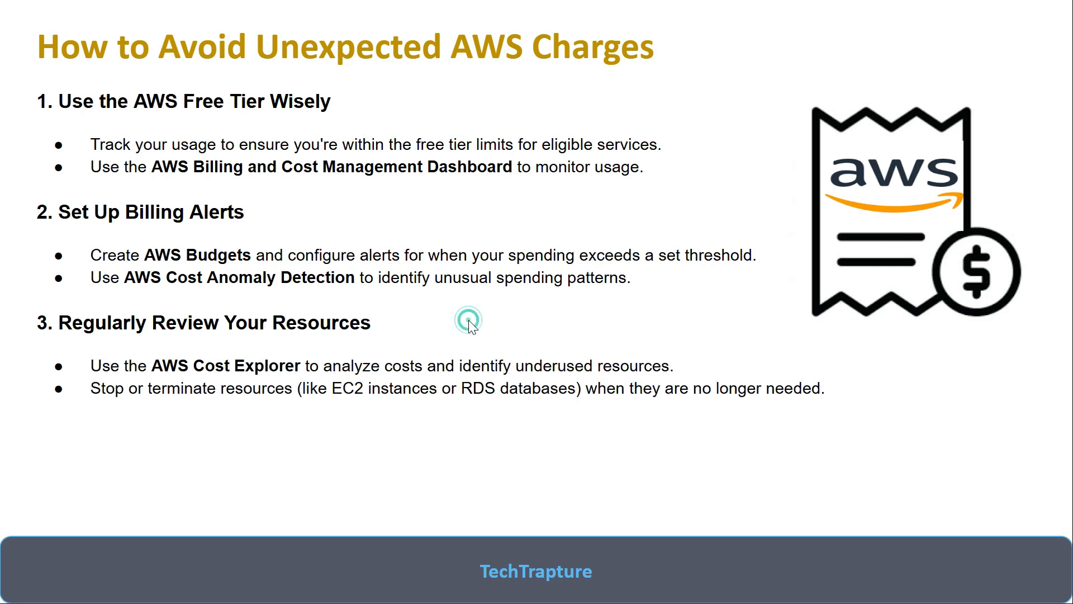